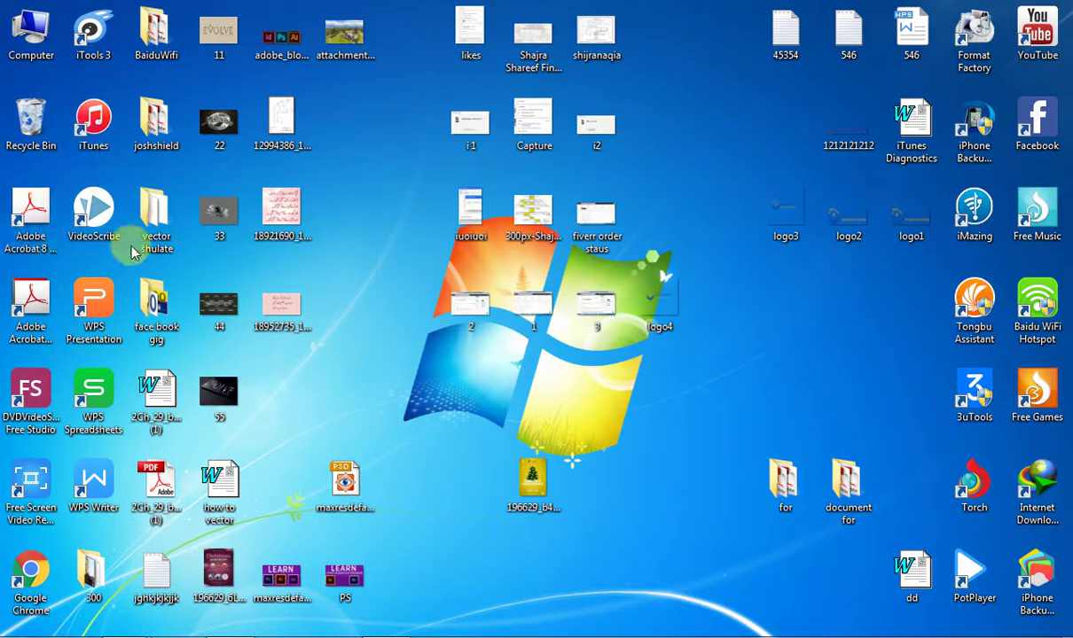
- Start Acrobat X Pro, then drag zzzz.pdf from the joshshield folder into it
double_click(51, 308)
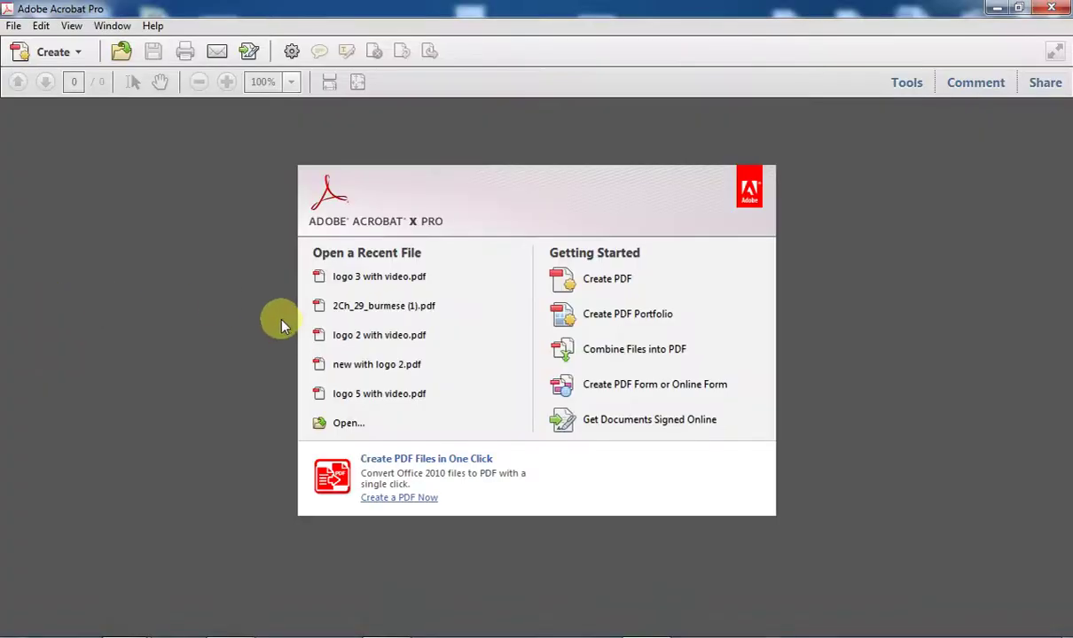
left_click(996, 8)
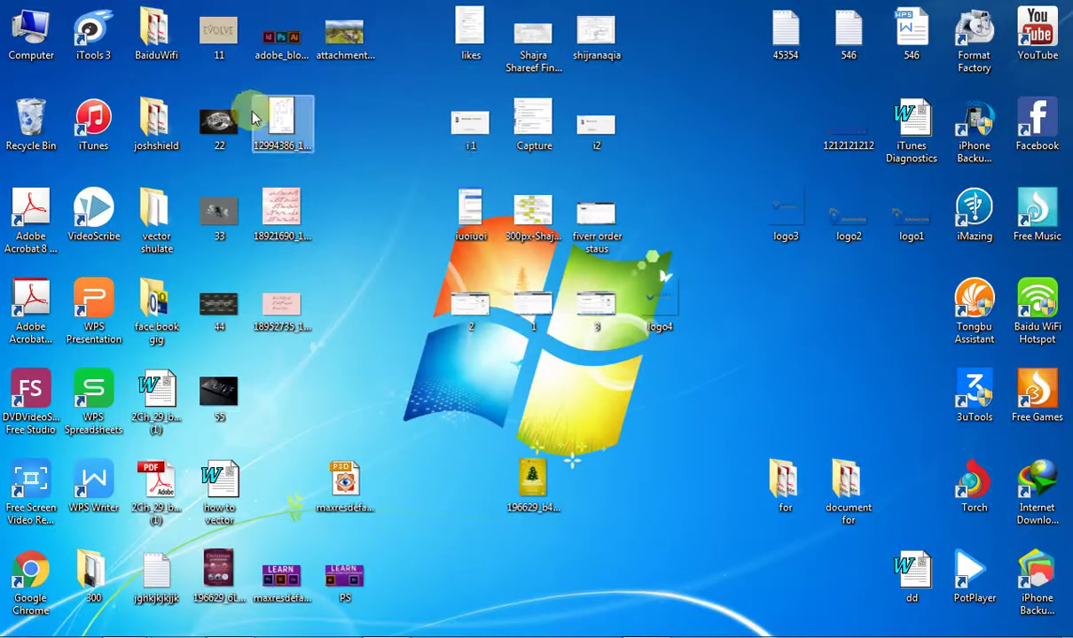
double_click(155, 122)
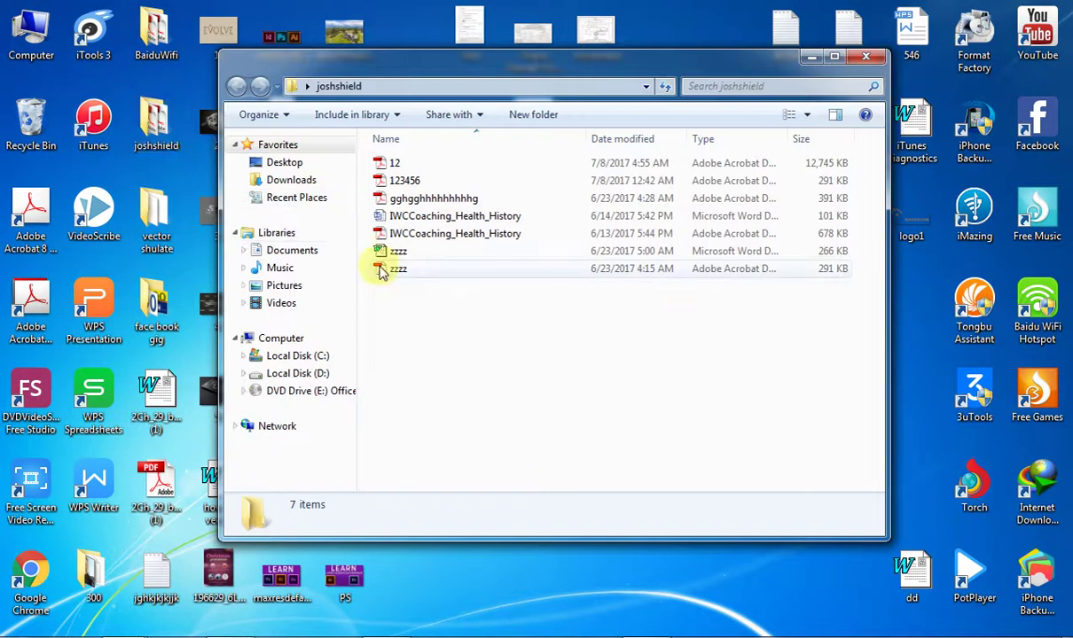
left_click(384, 272)
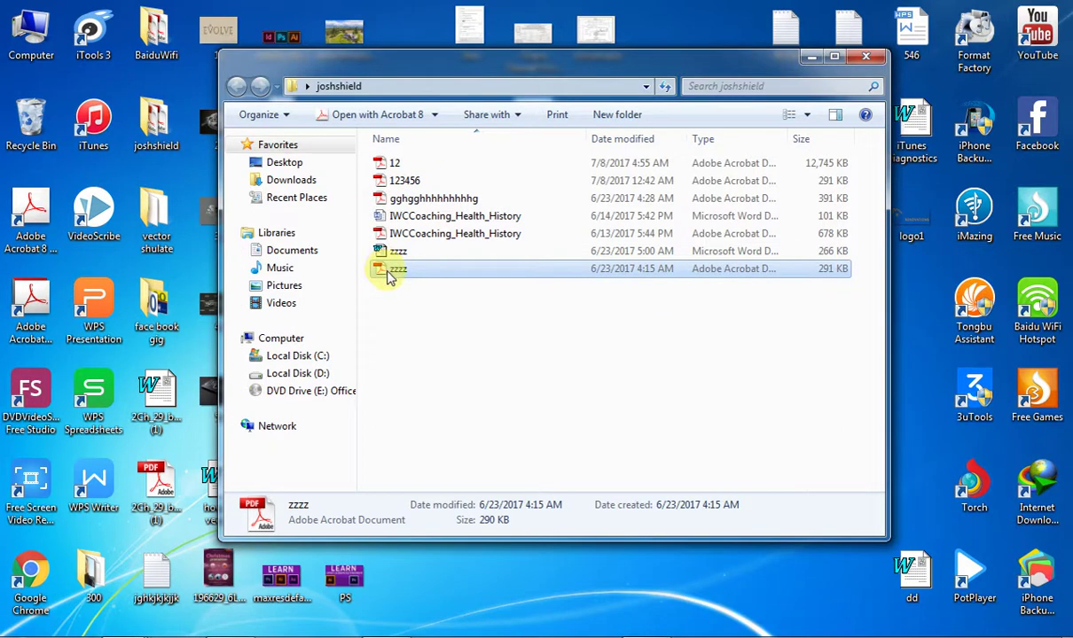
left_click_drag(389, 276, 660, 618)
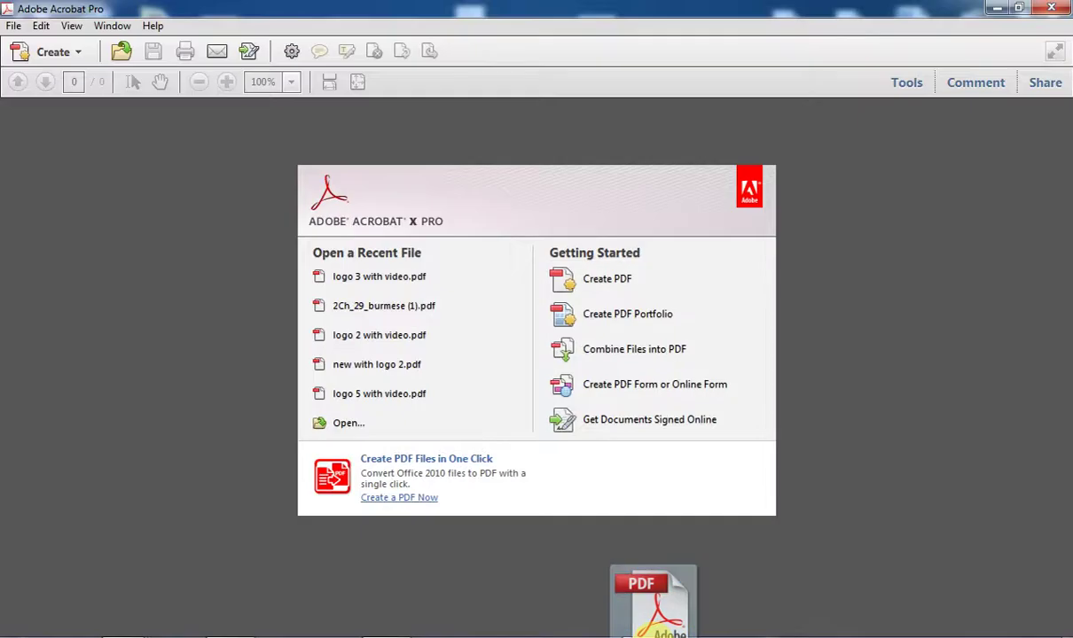
mouse_move(661, 618)
left_mouse_down()
mouse_move(295, 328)
mouse_move(204, 317)
left_mouse_up()
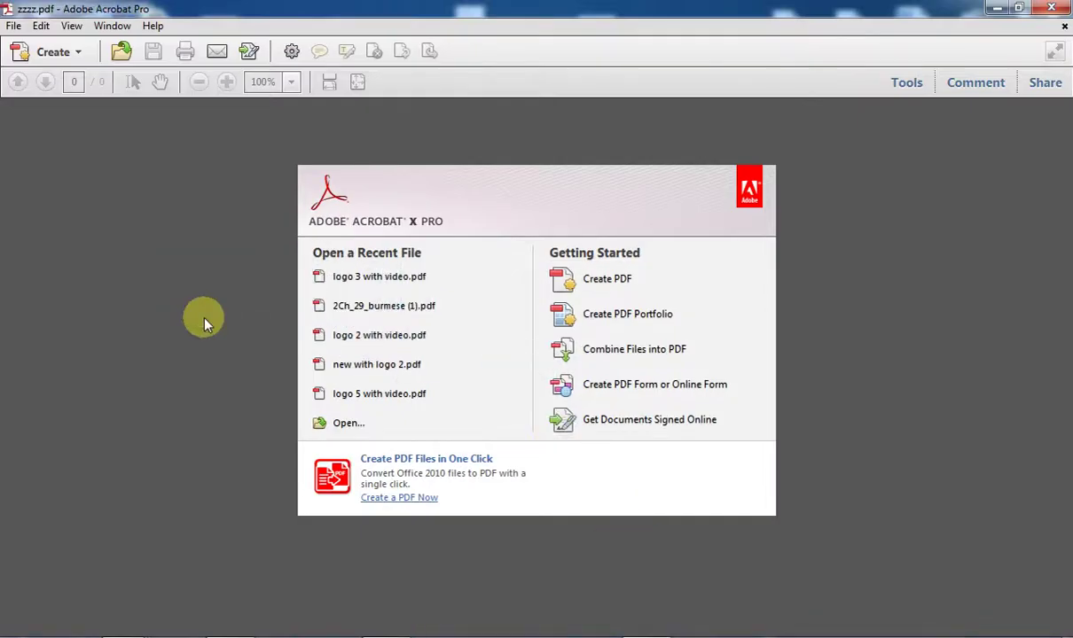
- Scroll through the form from Personal Information down past the lifestyle questions
scroll(479, 315, "down", 2)
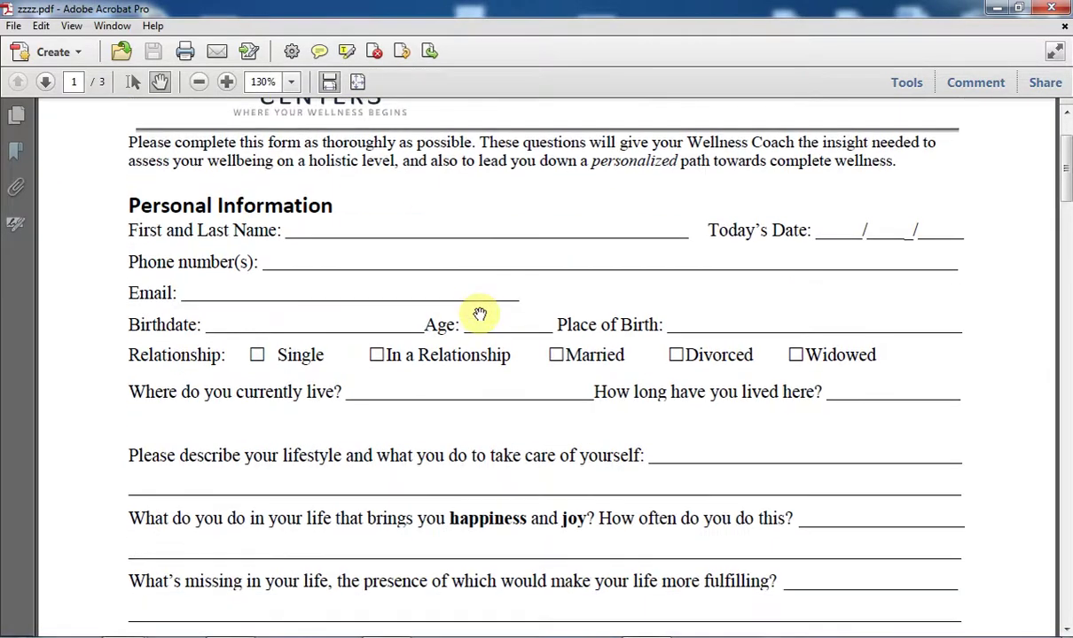
scroll(479, 314, "down", 4)
scroll(479, 315, "up", 5)
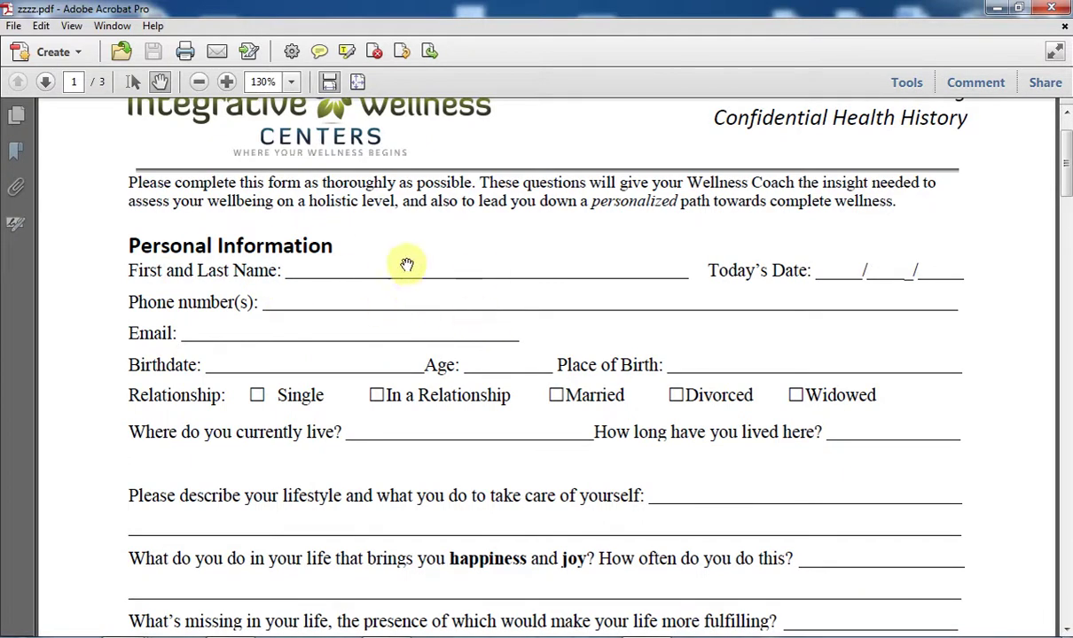
left_click_drag(390, 276, 411, 192)
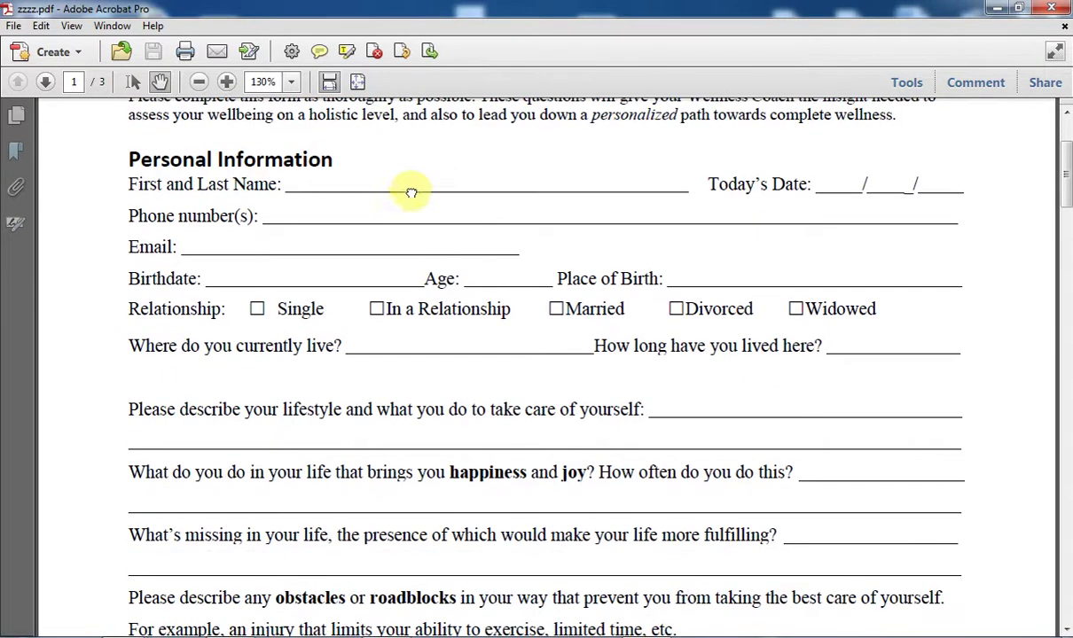
left_click_drag(556, 395, 556, 264)
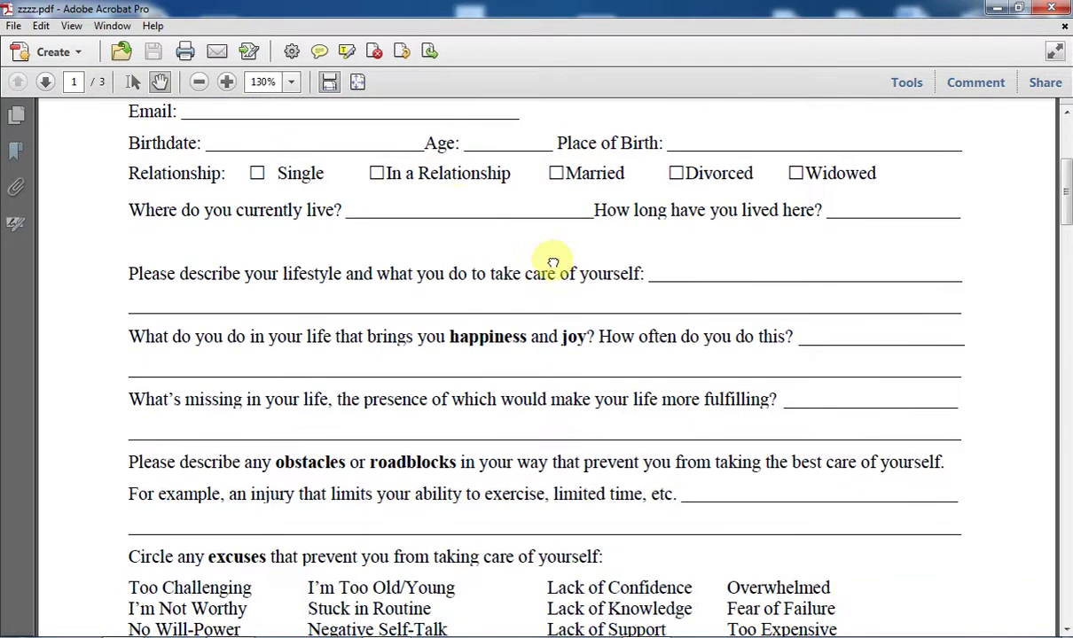
scroll(570, 352, "down", 1)
scroll(576, 399, "down", 2)
scroll(585, 454, "down", 2)
scroll(563, 399, "down", 4)
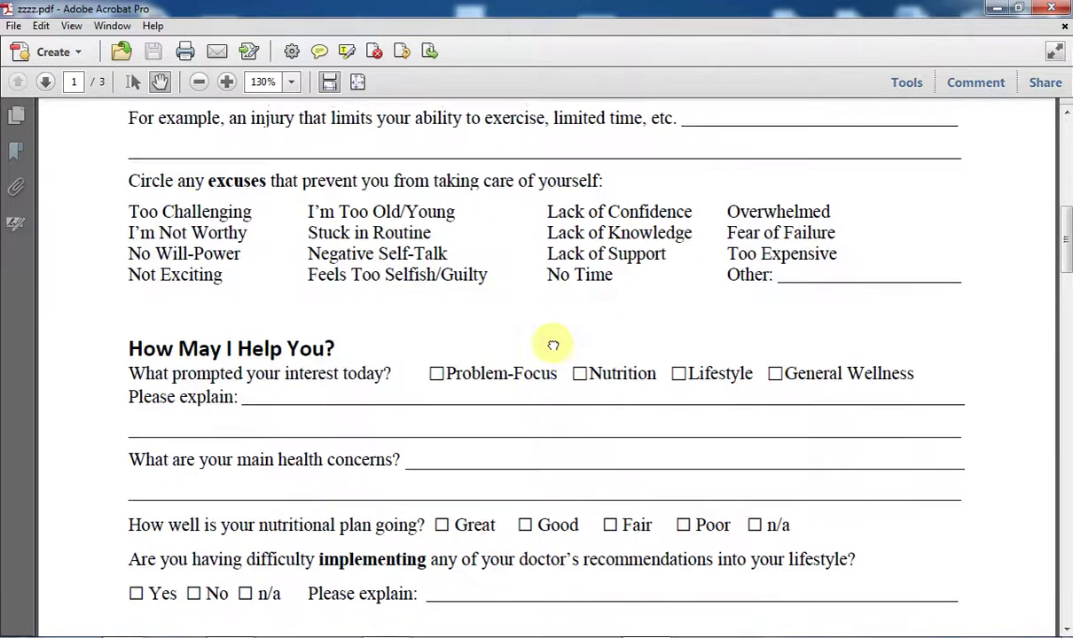
scroll(541, 390, "down", 2)
scroll(527, 337, "down", 1)
scroll(536, 354, "down", 3)
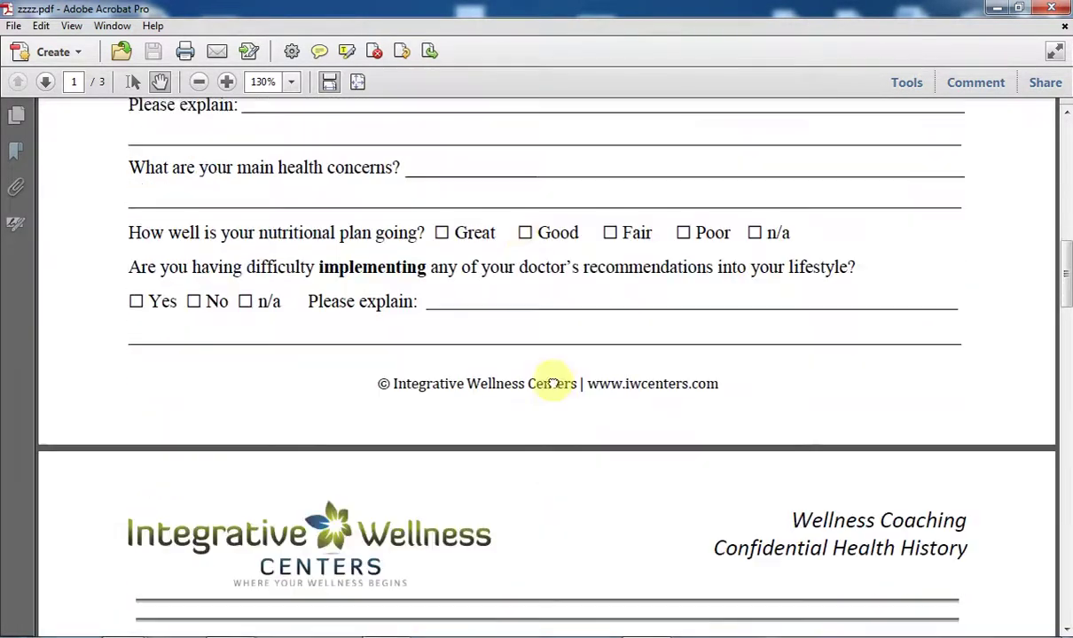
scroll(656, 275, "down", 1)
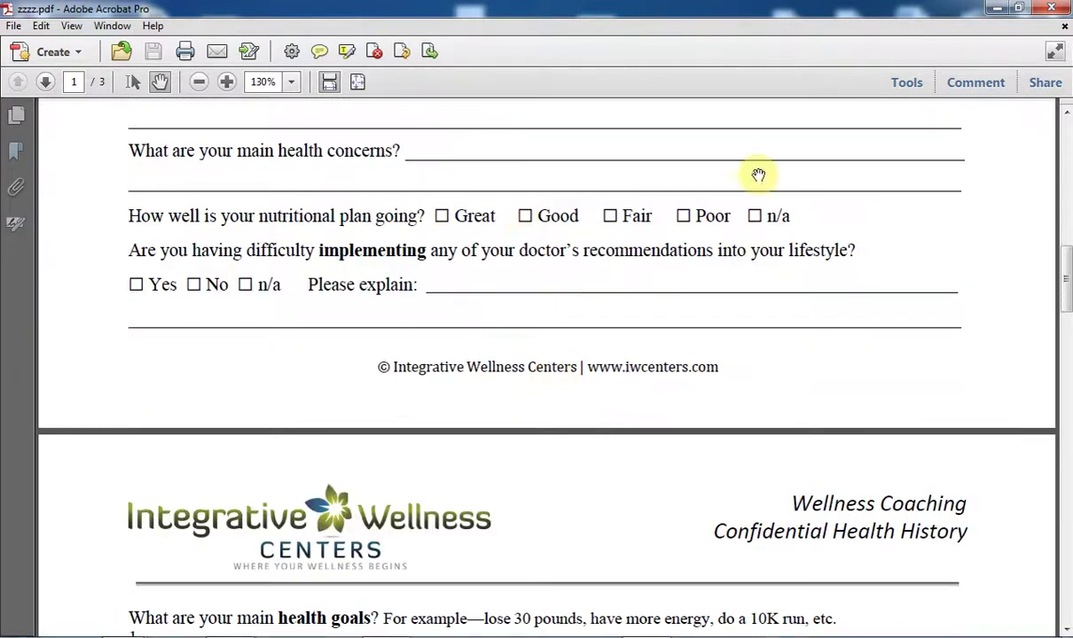
- Zoom the form out step by step to 66.7%
left_click(202, 82)
left_click(202, 82)
left_click(202, 82)
scroll(461, 370, "up", 2)
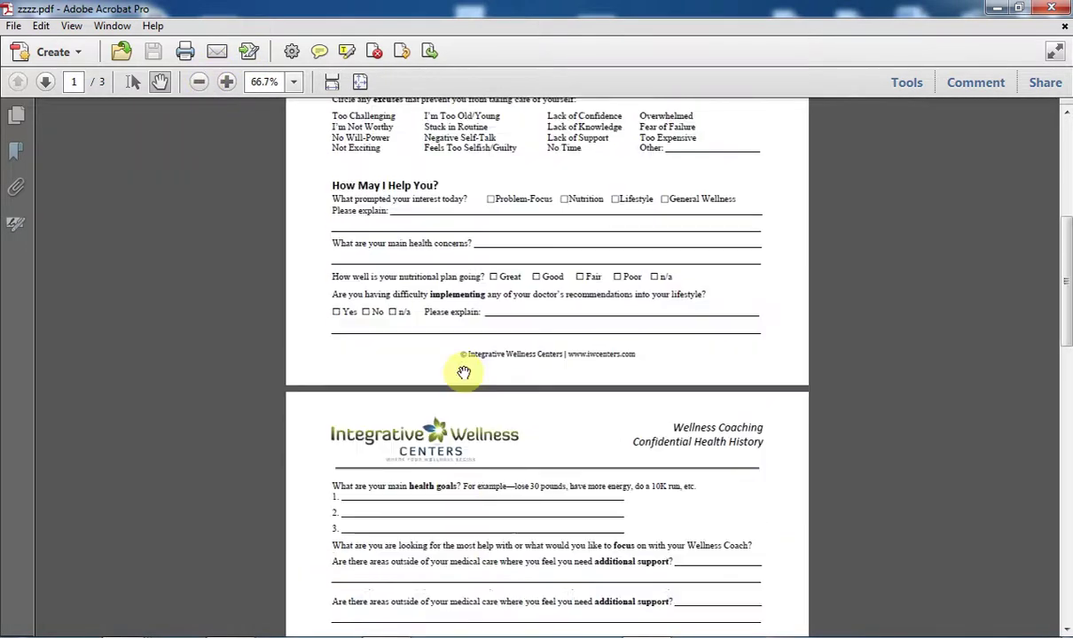
- Save the PDF as a Word document named 123 in Desktop\joshshield
left_click(15, 26)
mouse_move(38, 110)
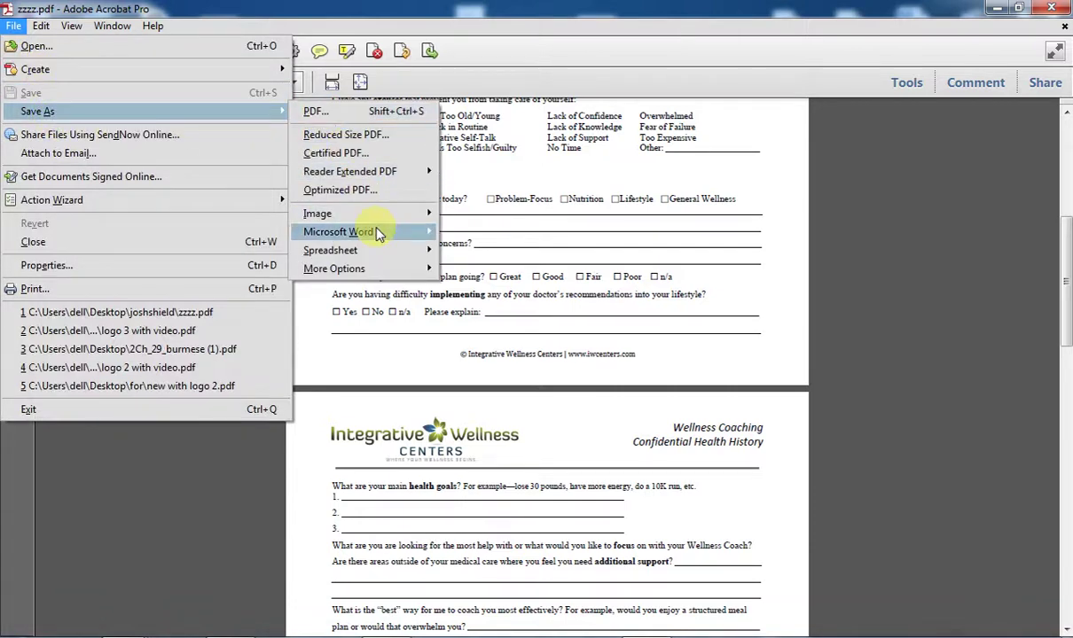
mouse_move(338, 231)
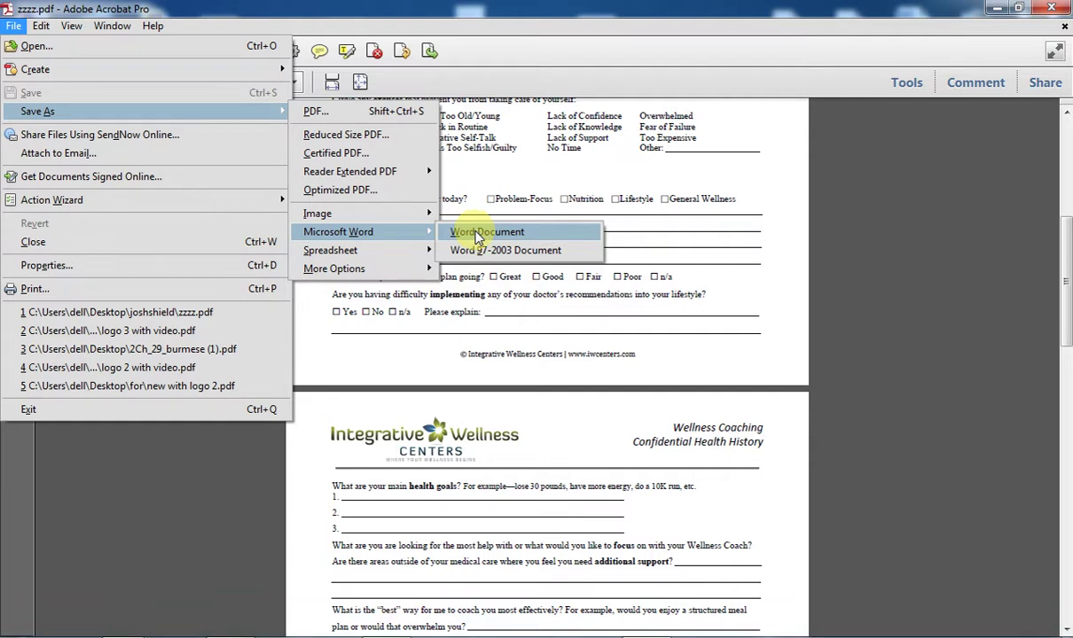
left_click(478, 236)
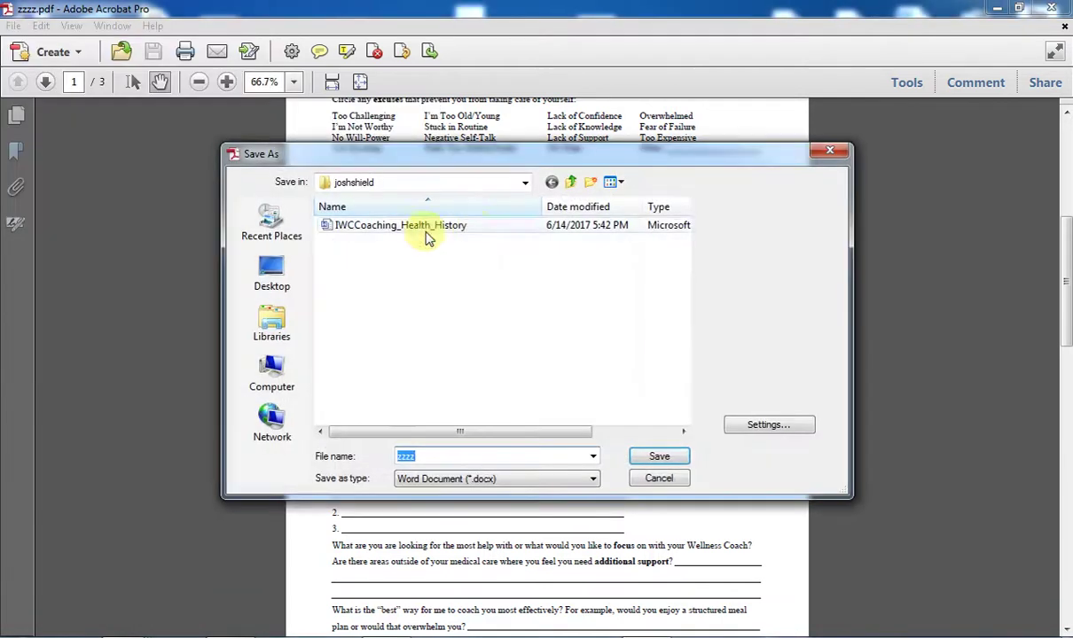
left_click(276, 270)
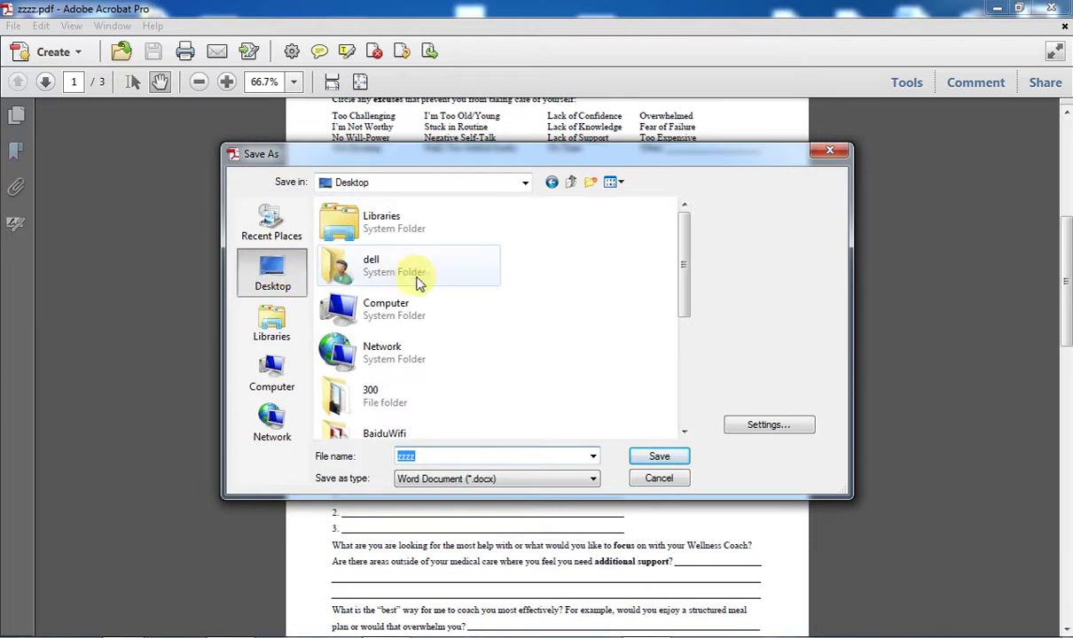
left_click_drag(678, 300, 687, 402)
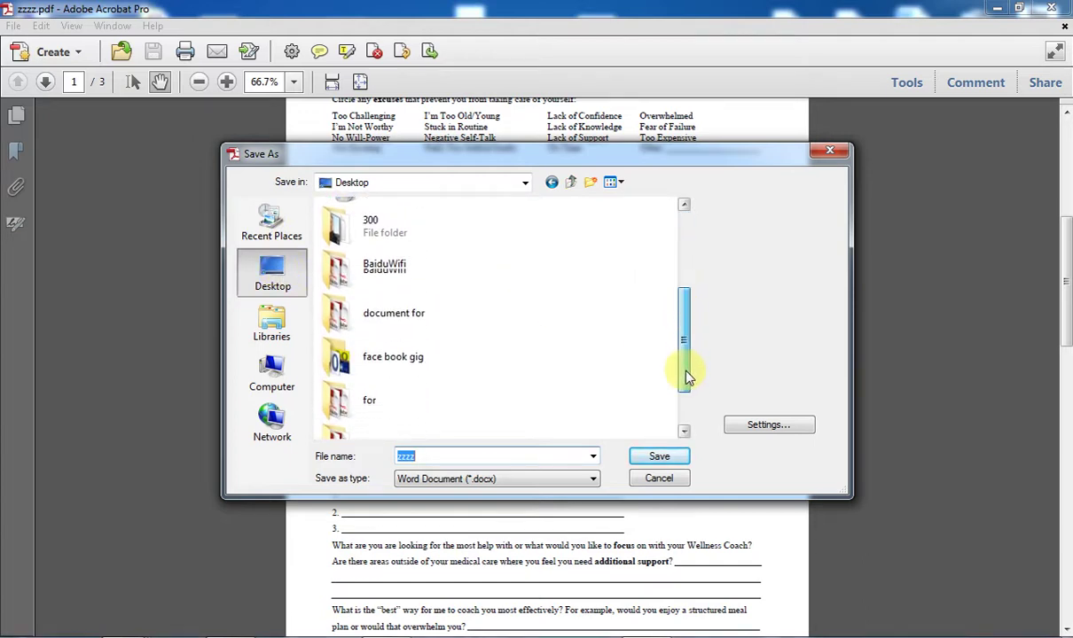
double_click(390, 380)
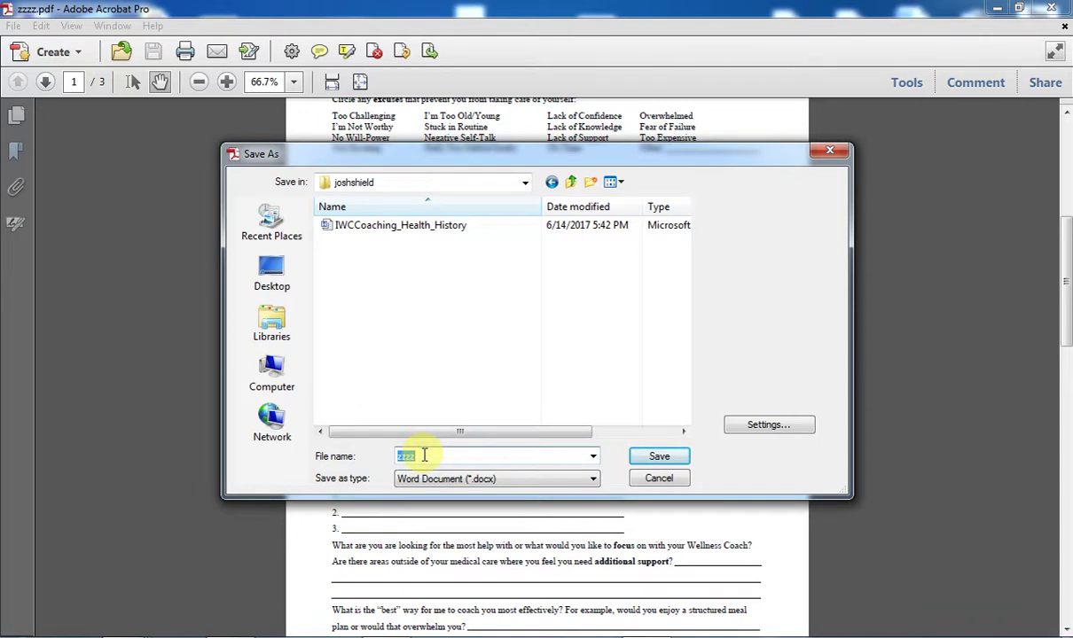
type("123")
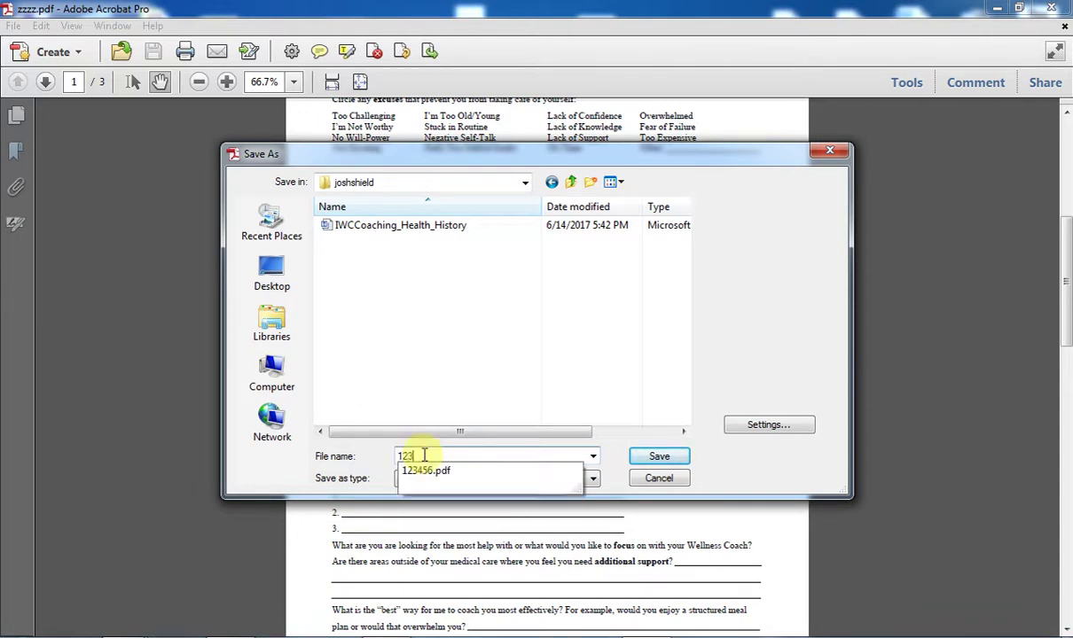
key("Return")
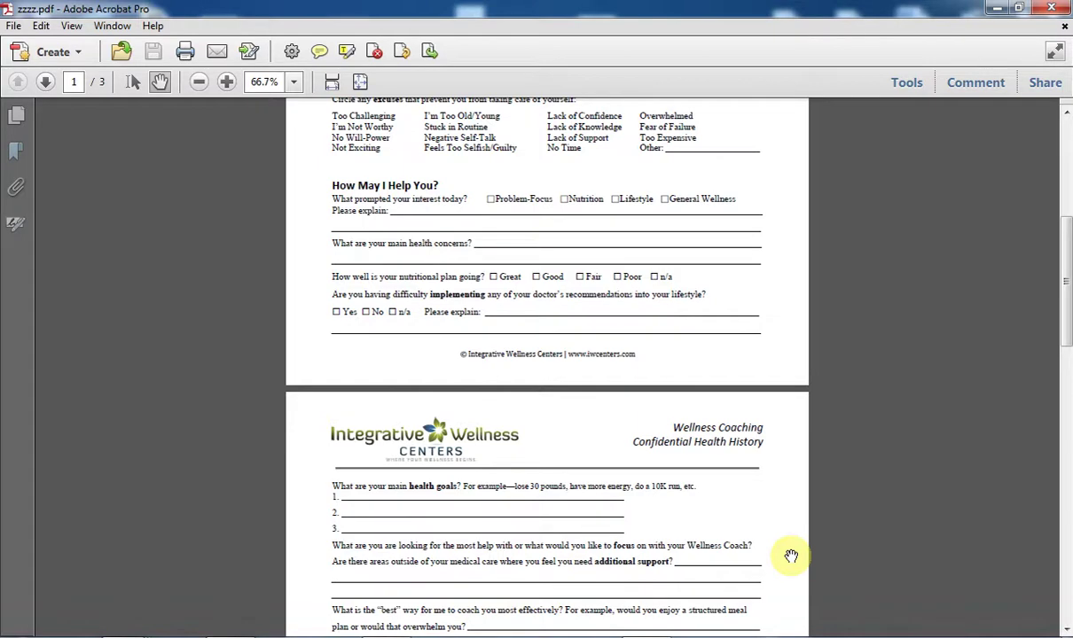
- Close zzzz.pdf in Acrobat and select 123 in the joshshield folder
left_click(995, 8)
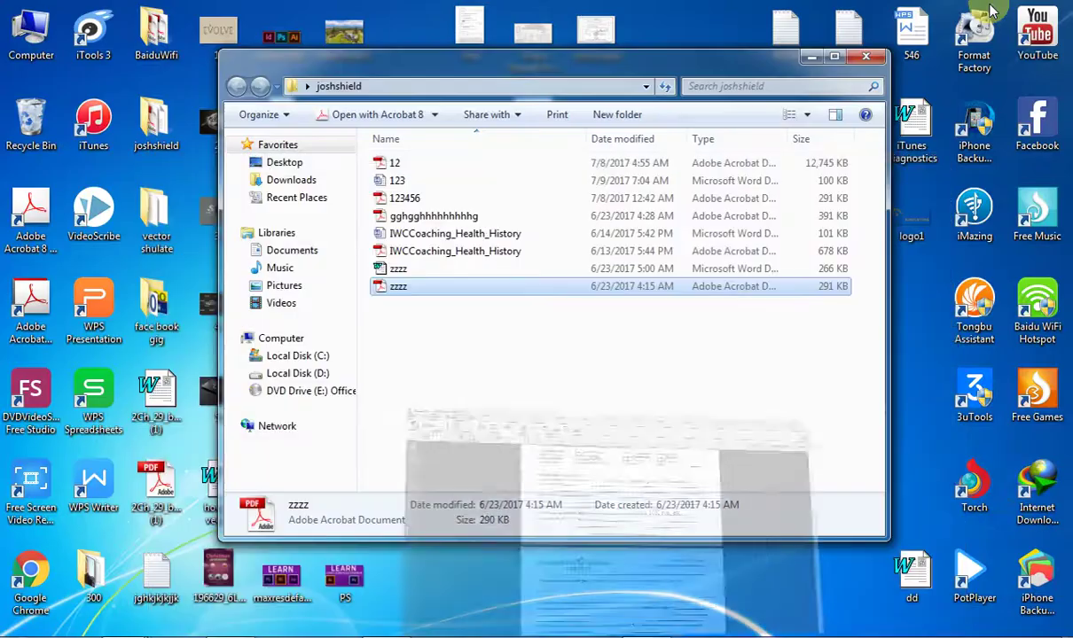
left_click(678, 625)
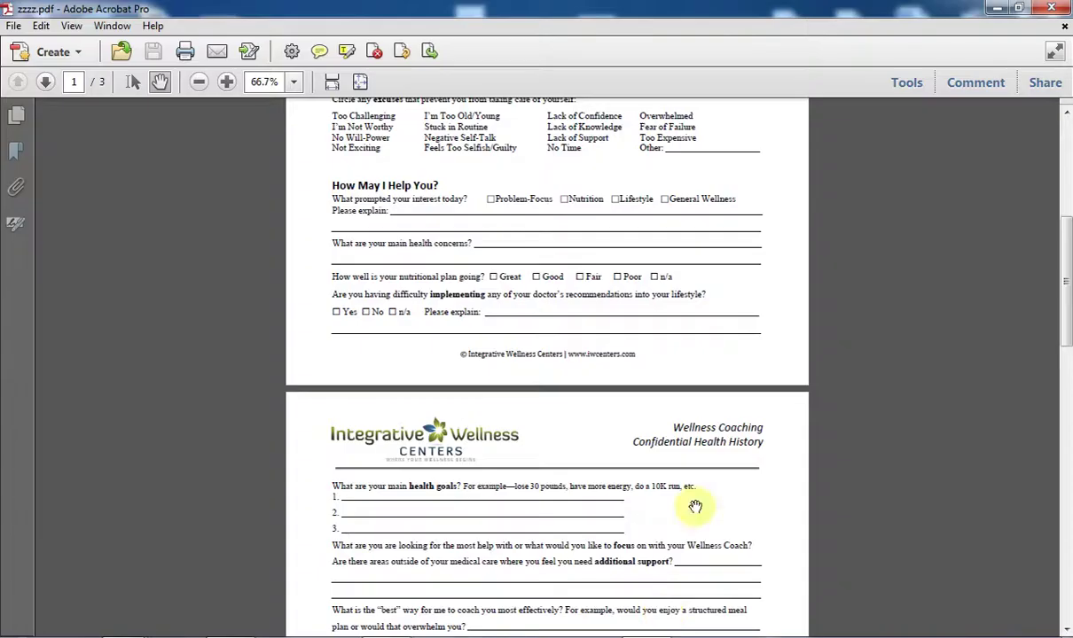
left_click(1052, 12)
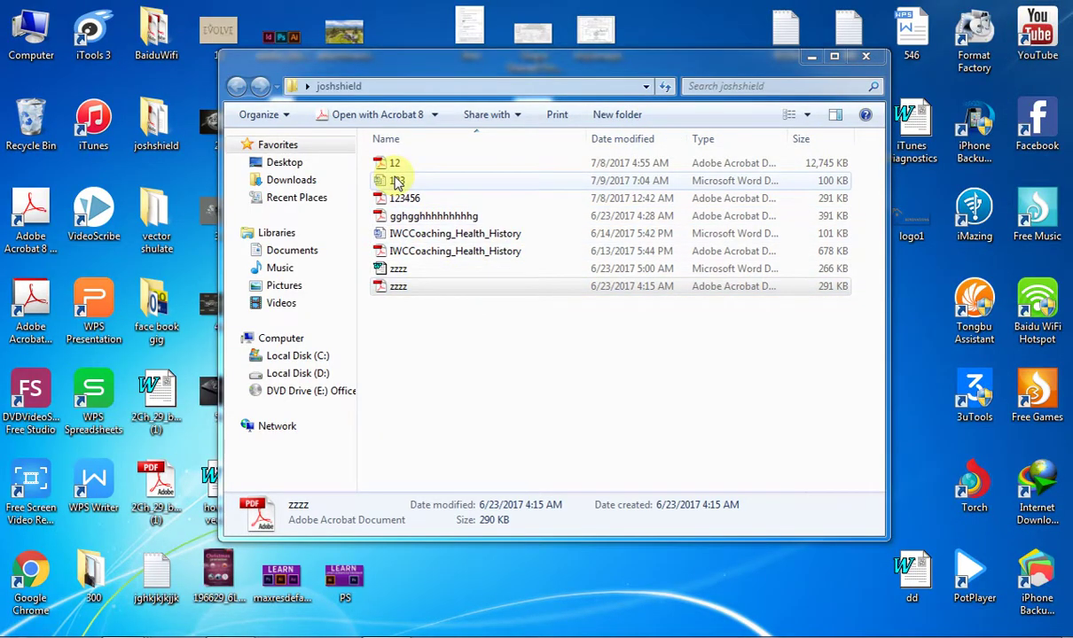
left_click(451, 191)
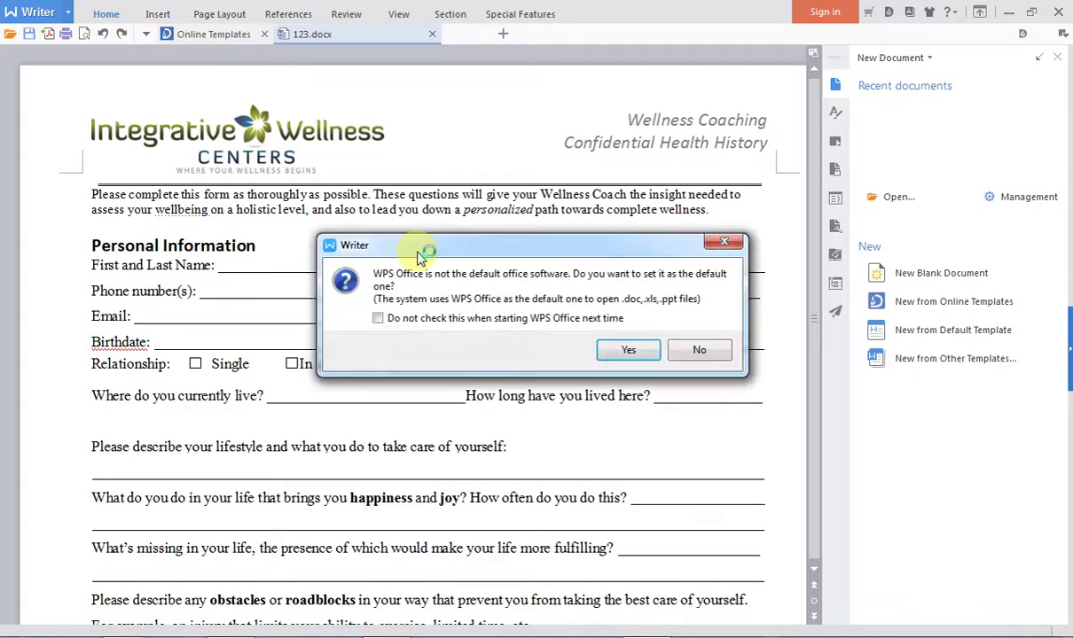
- Decline the WPS default-software prompt, scroll 123.docx, and minimize it
left_click(712, 351)
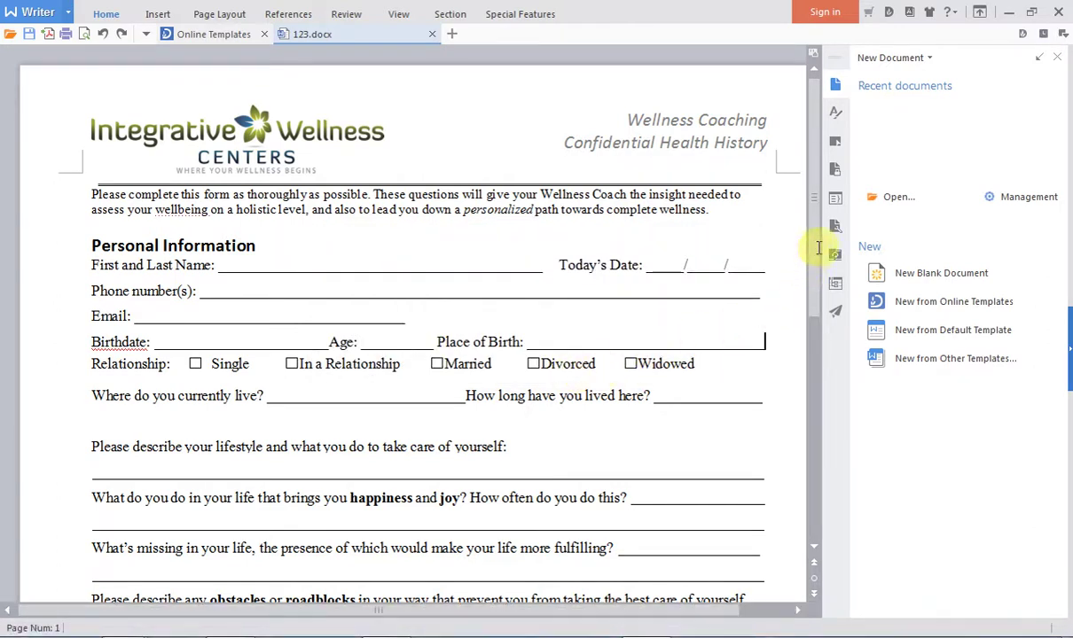
scroll(532, 355, "down", 3)
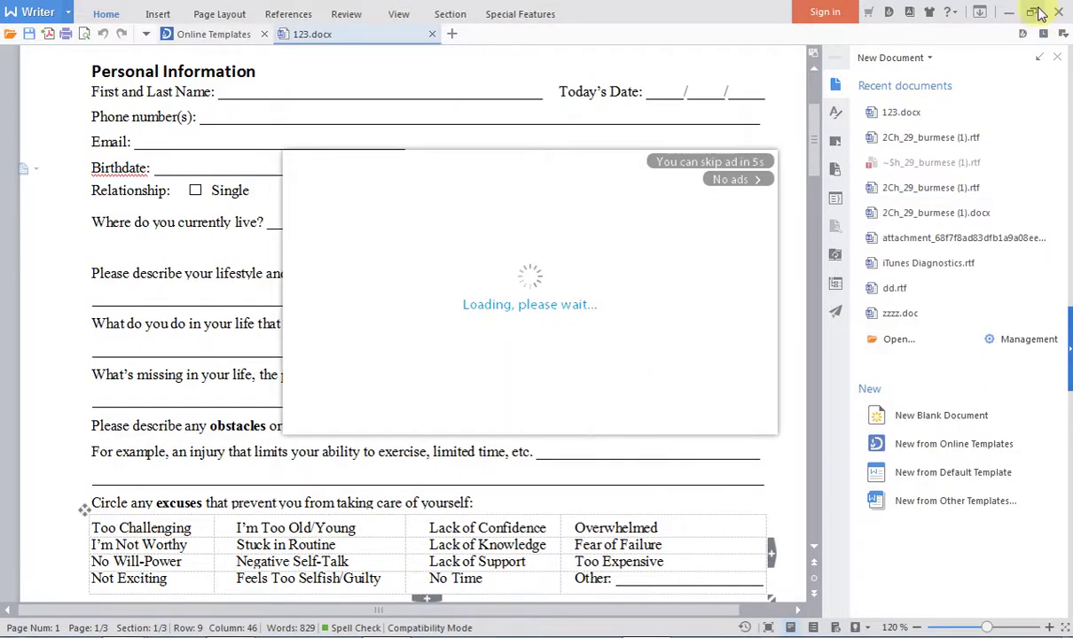
left_click(1008, 11)
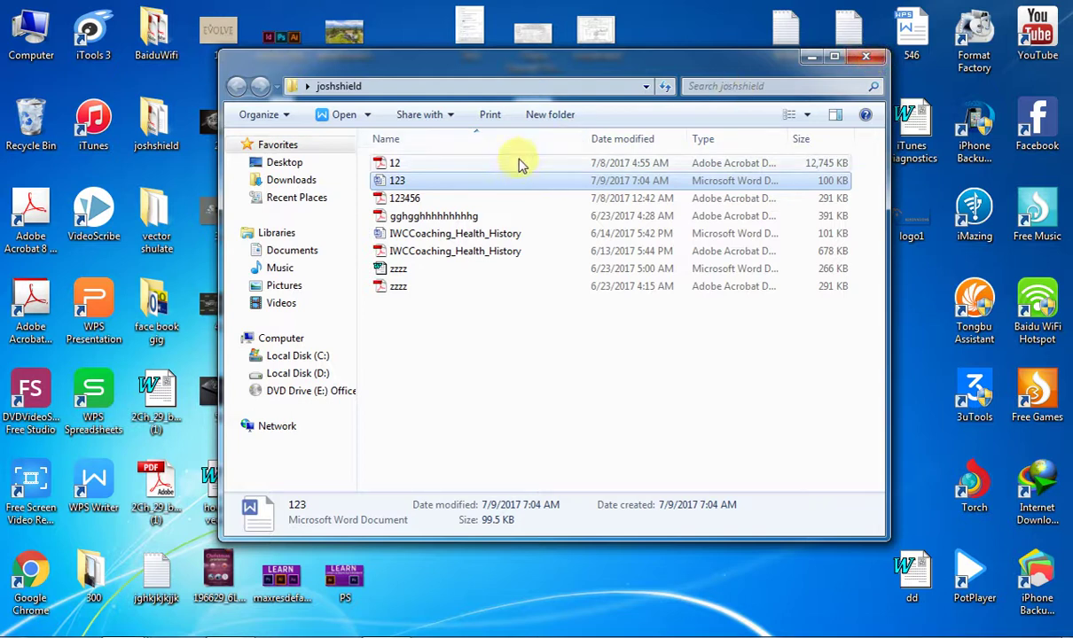
- Reopen 123.docx, decline the prompt again, review the form, and minimize WPS Writer
double_click(503, 181)
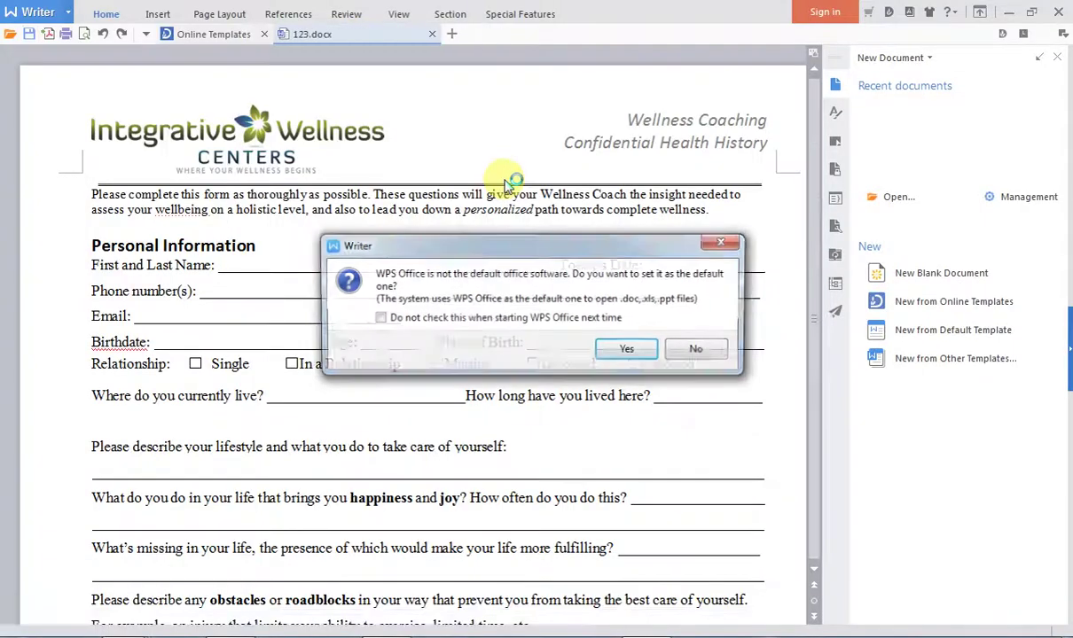
left_click(694, 351)
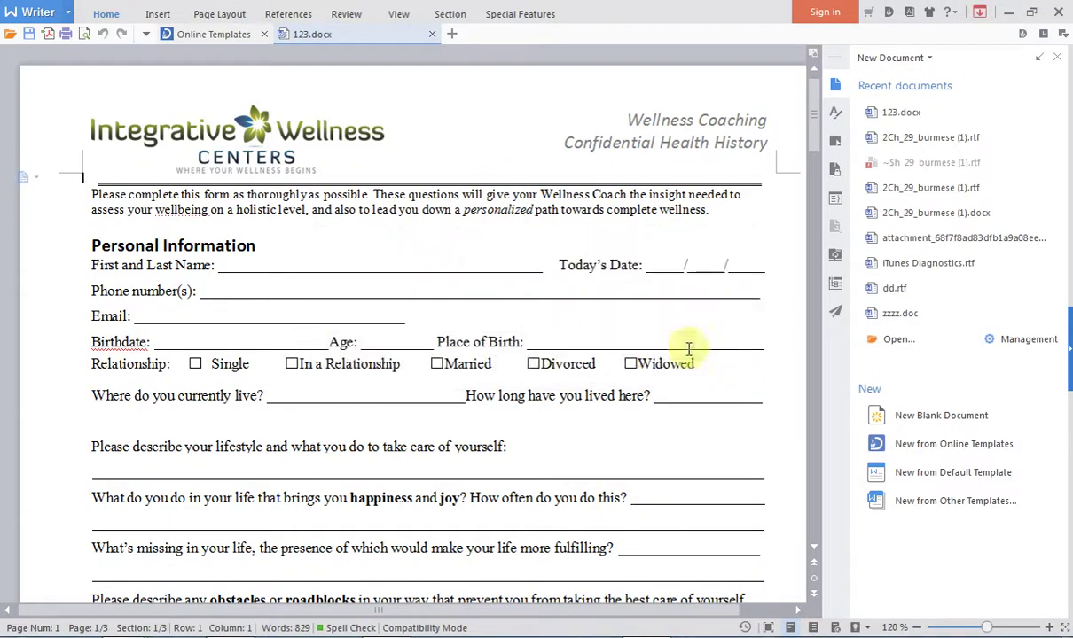
scroll(383, 324, "down", 3)
scroll(367, 359, "down", 3)
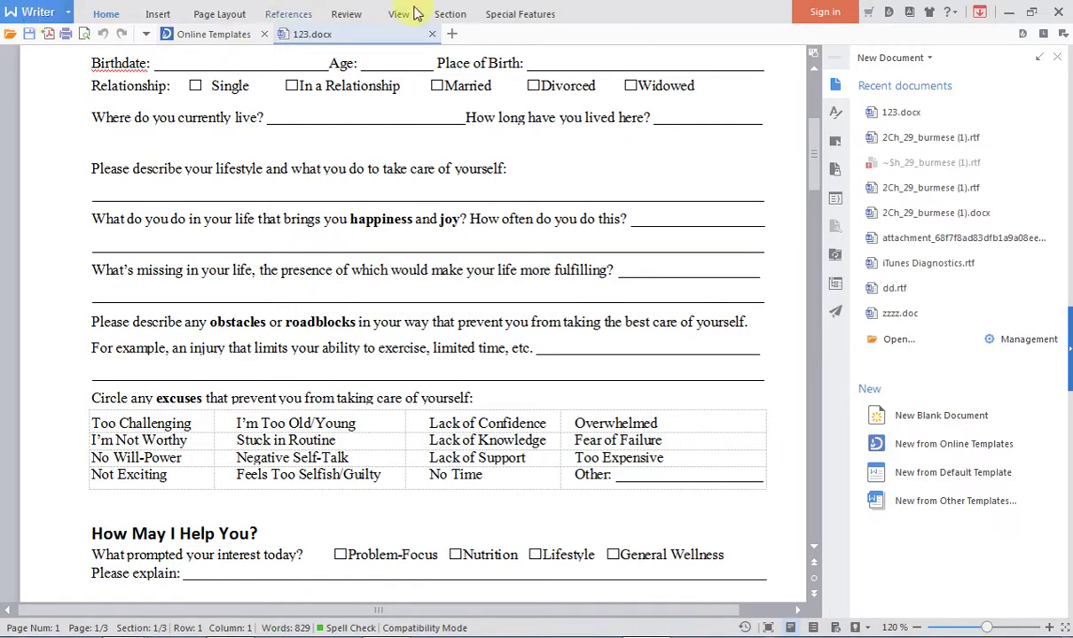
left_click(1009, 13)
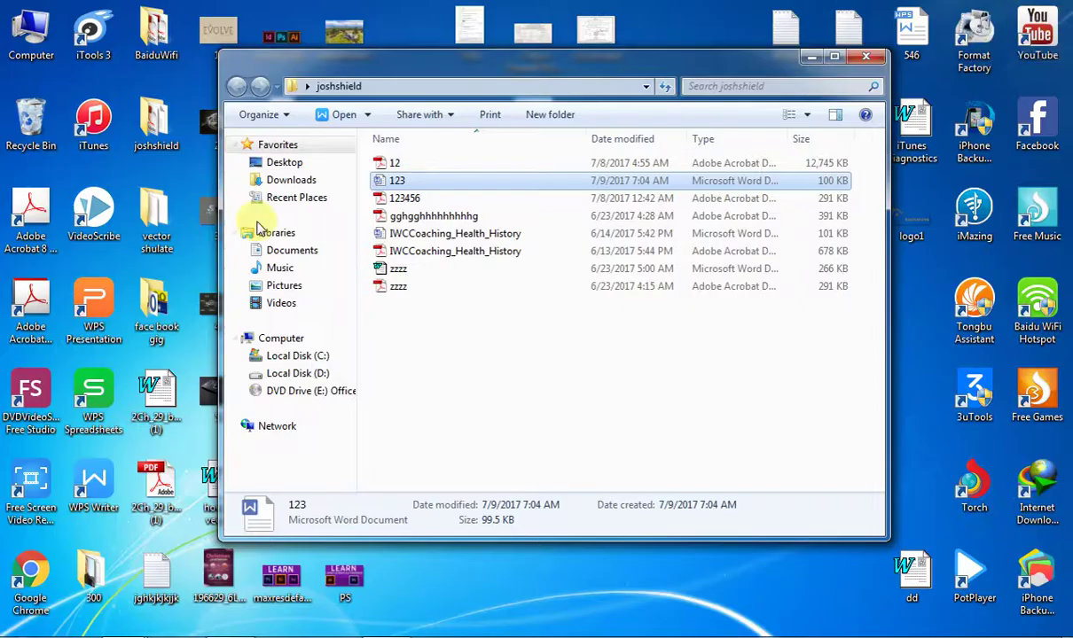
- Pick Acrobat 8 Professional and open zzzz.pdf from the joshshield folder in it
left_click(34, 306)
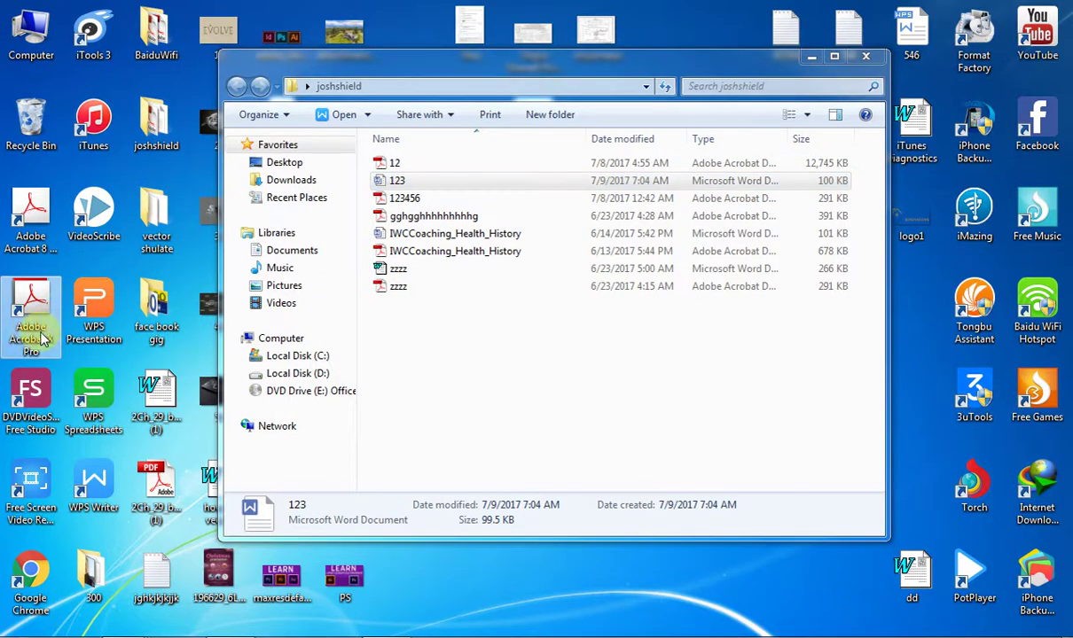
left_click(31, 222)
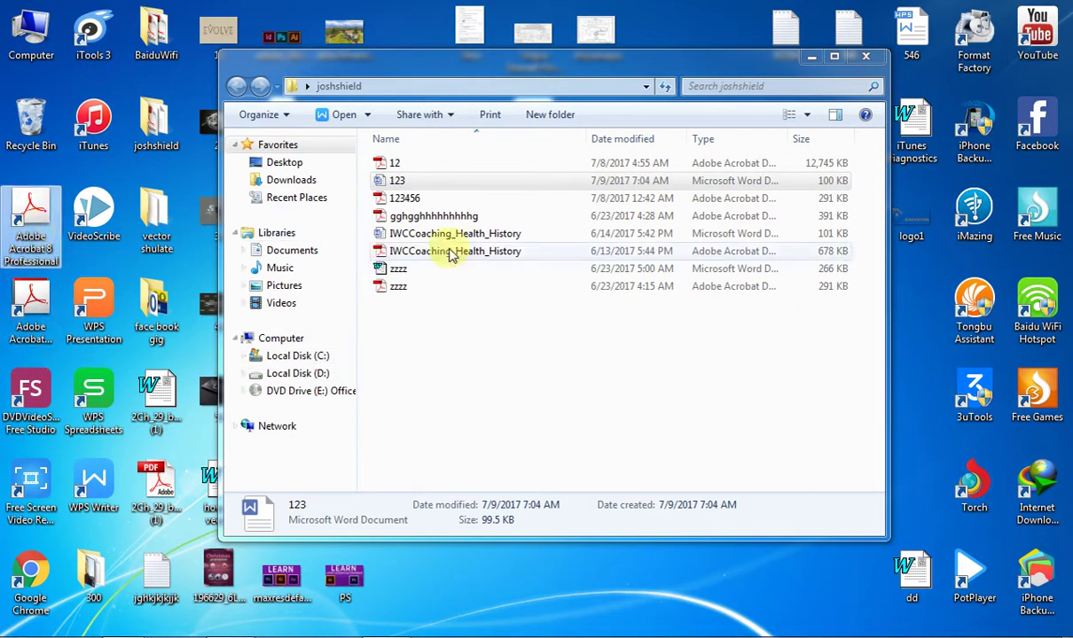
left_click(419, 291)
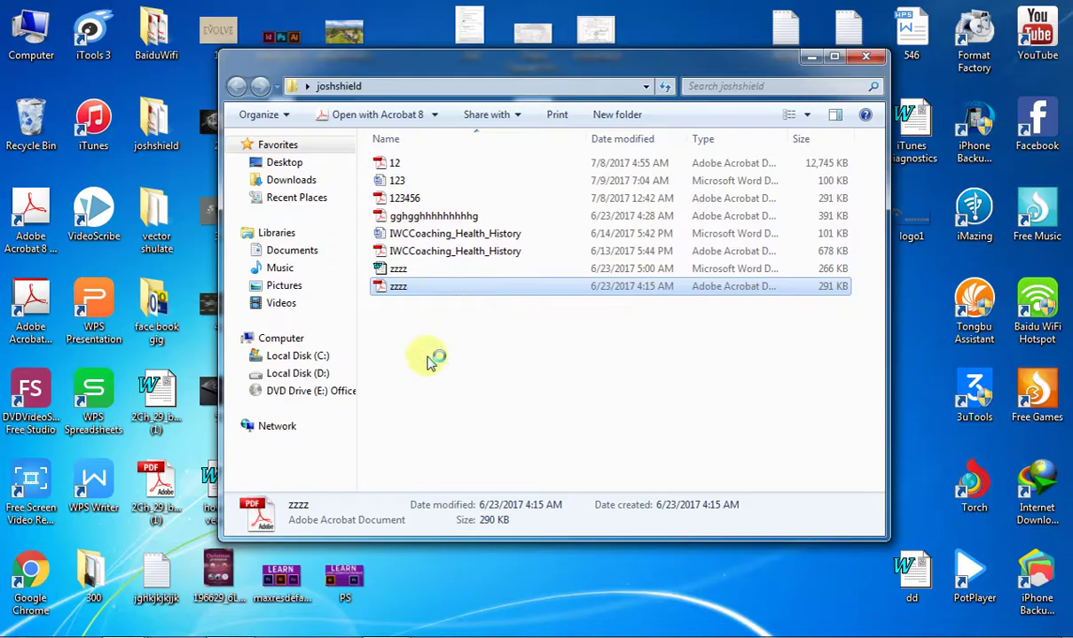
double_click(419, 287)
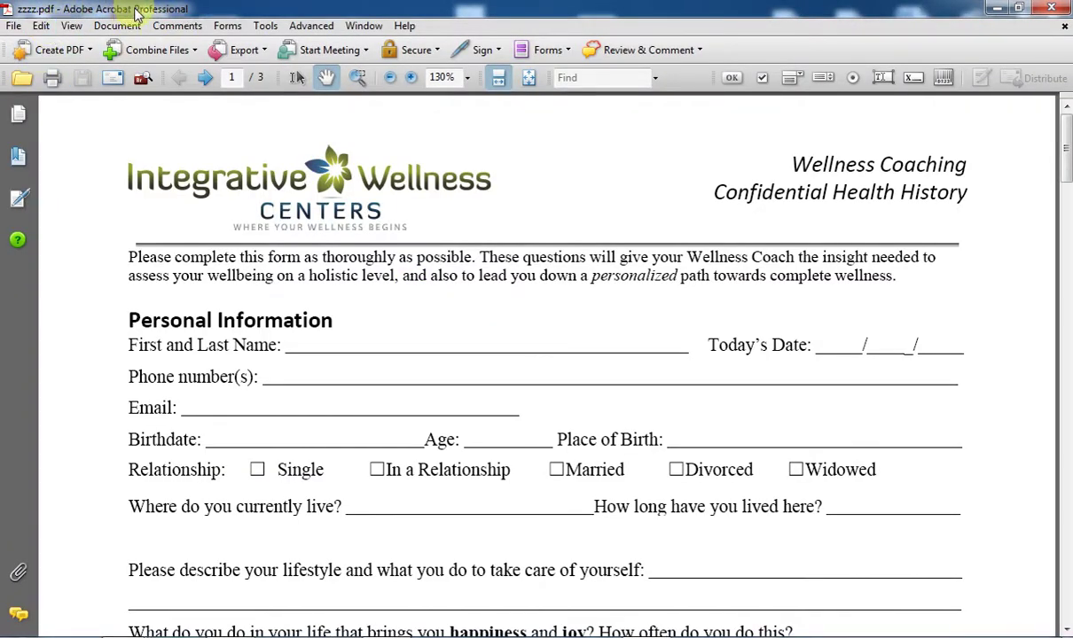
- Export zzzz.pdf to Word as zzzz in joshshield, overwriting the existing file
left_click(8, 28)
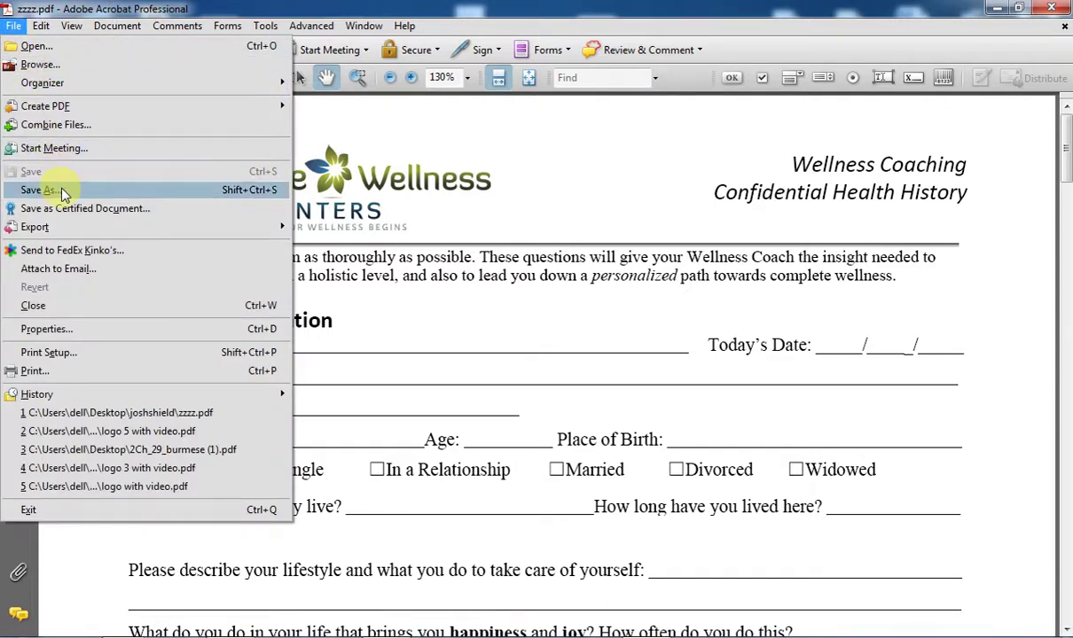
mouse_move(34, 227)
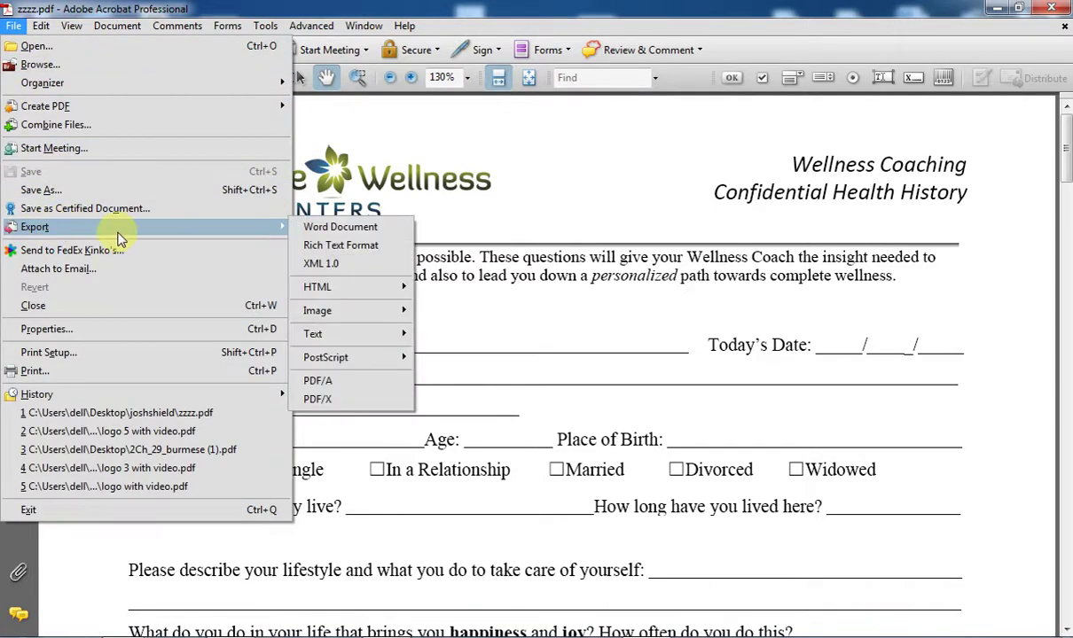
left_click(321, 229)
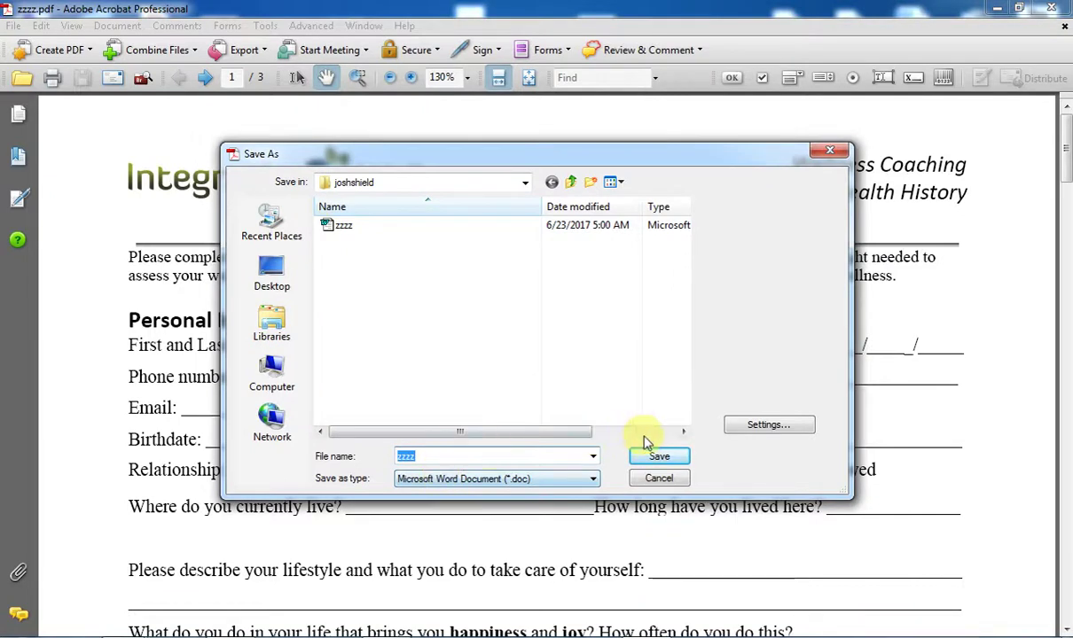
left_click(656, 456)
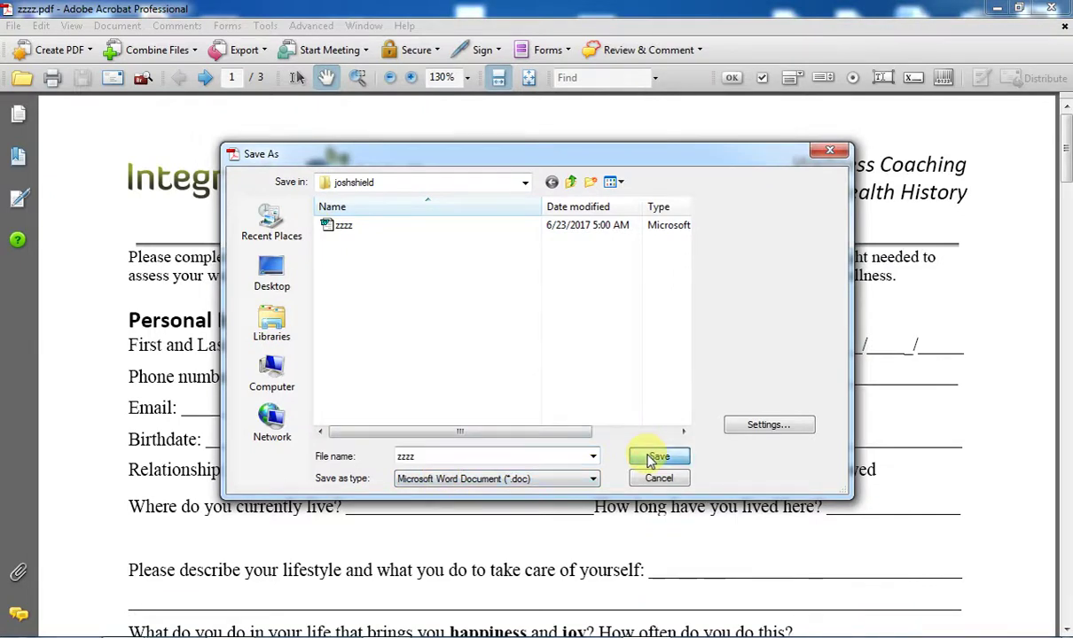
left_click(550, 391)
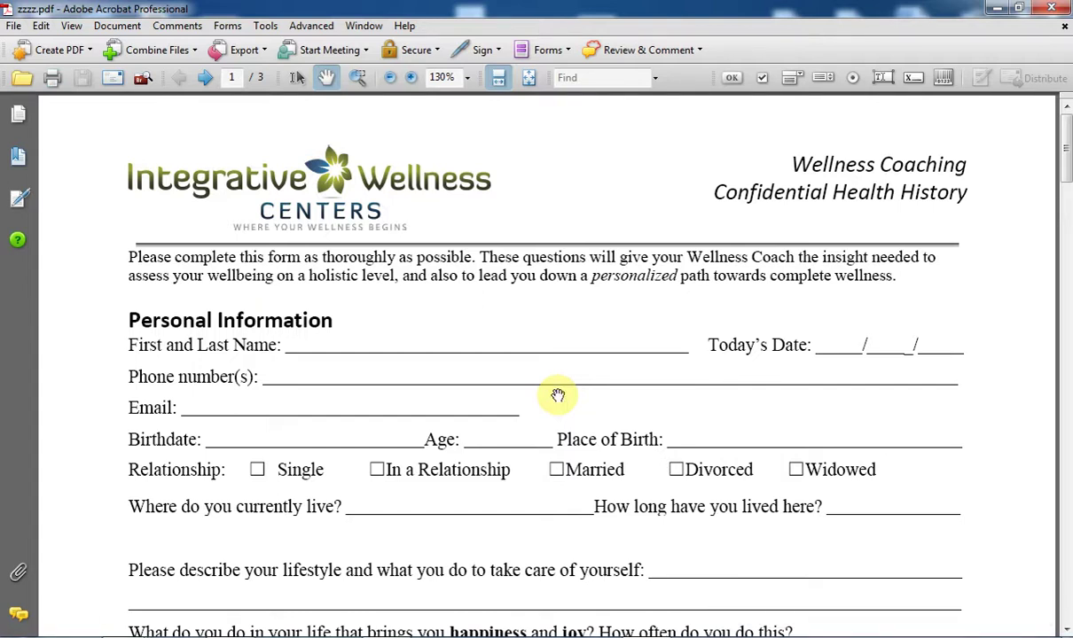
- Minimize Acrobat and select the 417 KB zzzz Word document in joshshield
left_click(1000, 8)
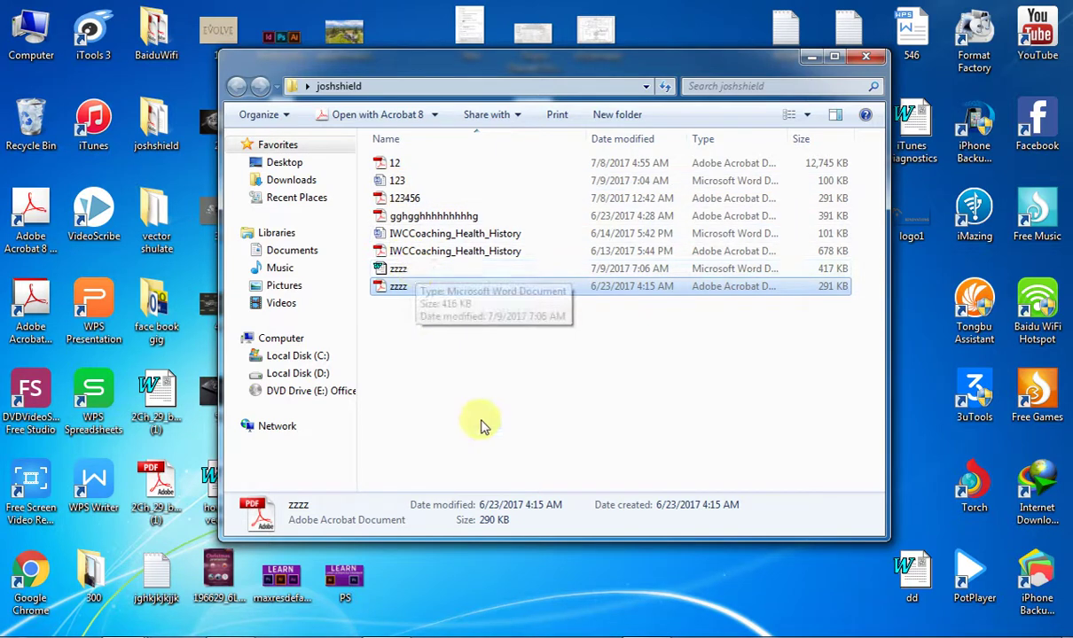
left_click(412, 273)
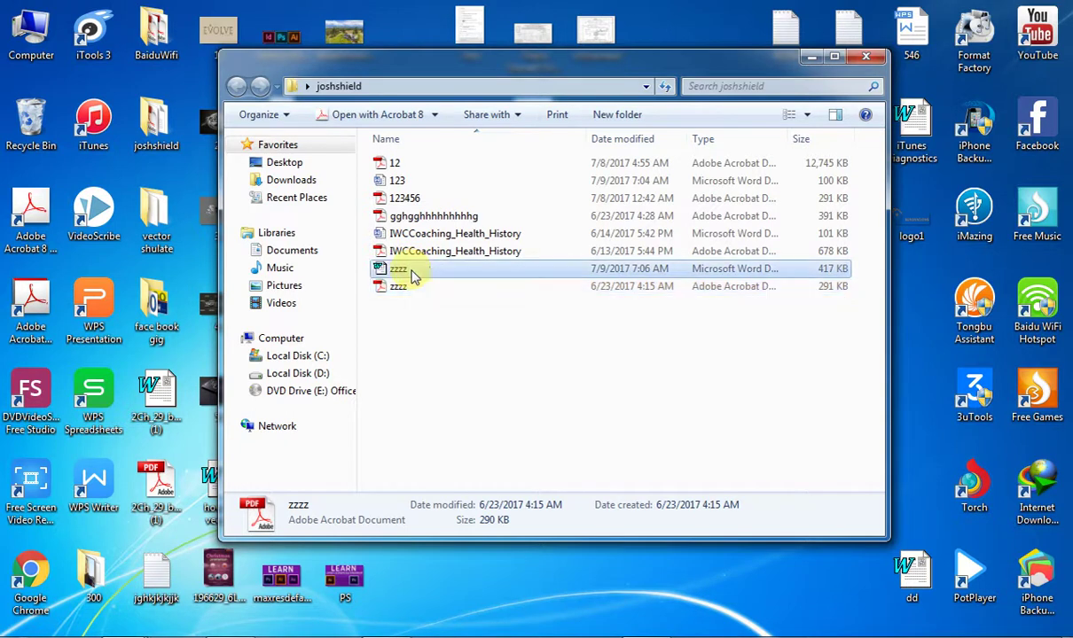